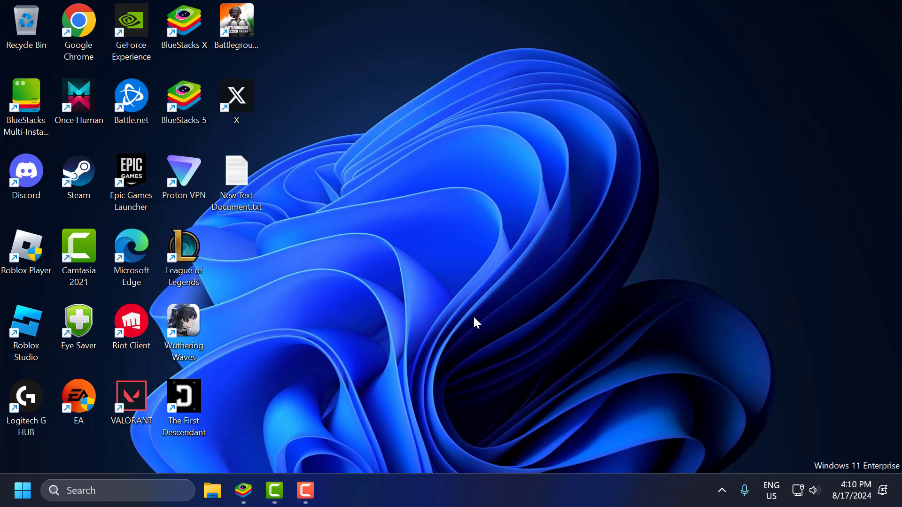
Bring up the BlueStacks window and open its Settings on the Performance page
click(242, 491)
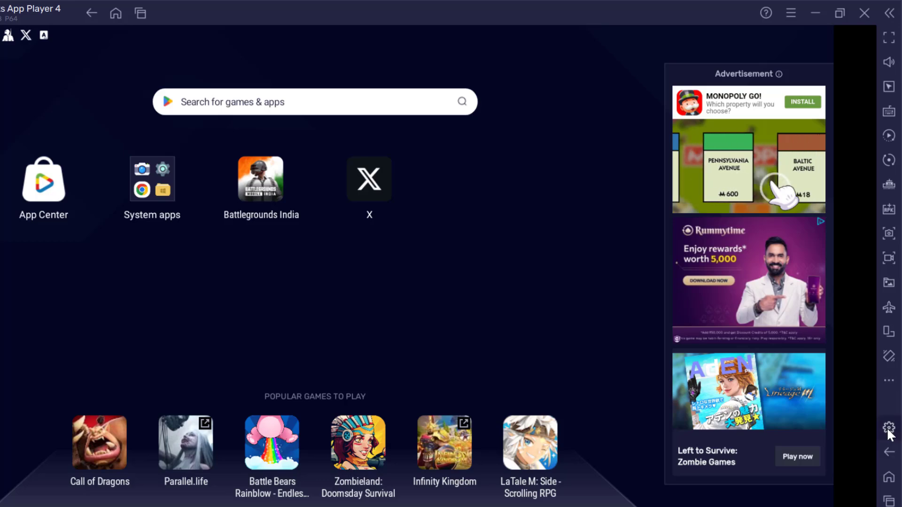
click(889, 429)
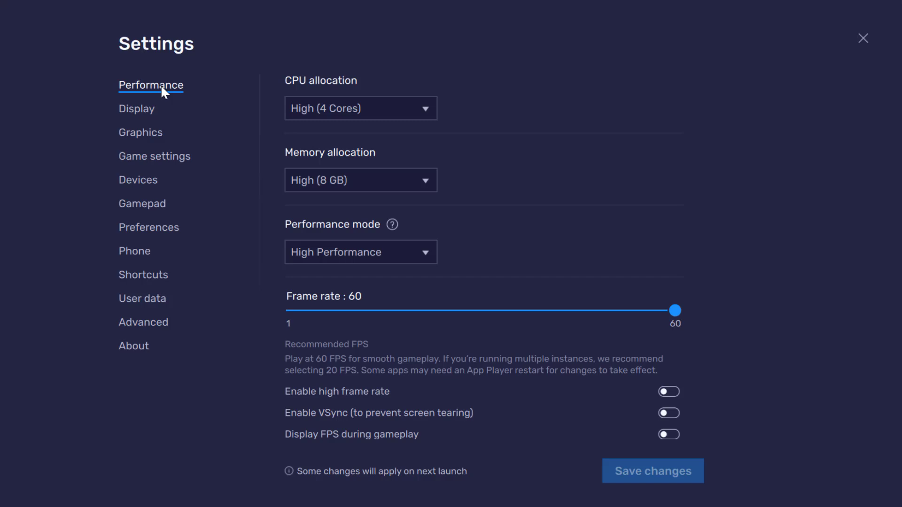
Choose High (4 Cores) CPU, High (8 GB) memory and High Performance mode in Performance
click(394, 102)
click(320, 133)
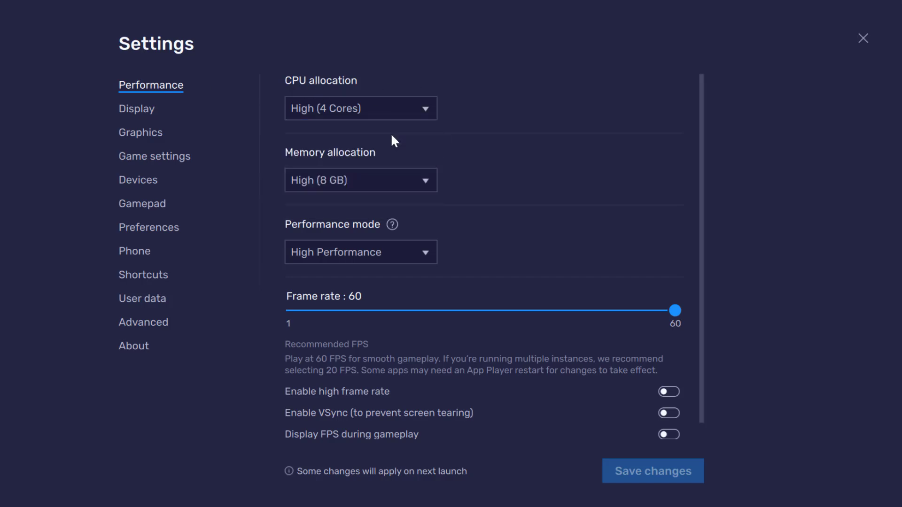
click(412, 186)
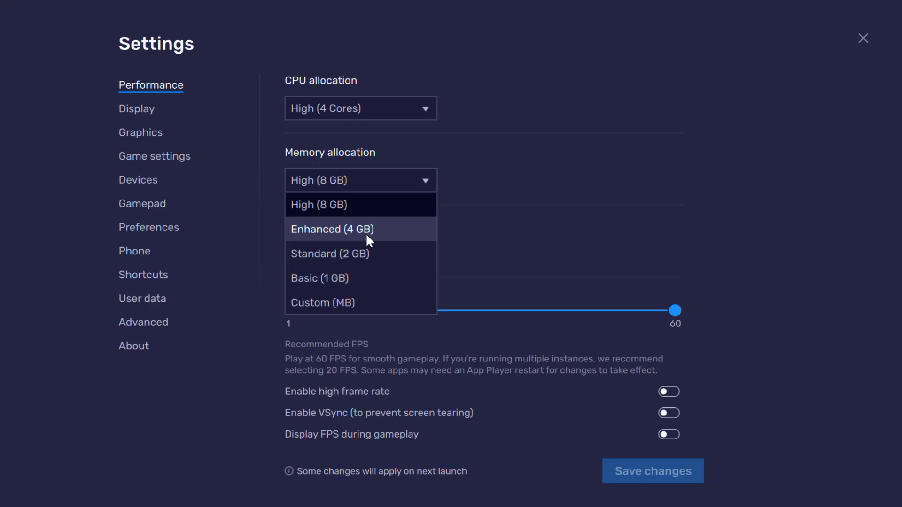
click(335, 204)
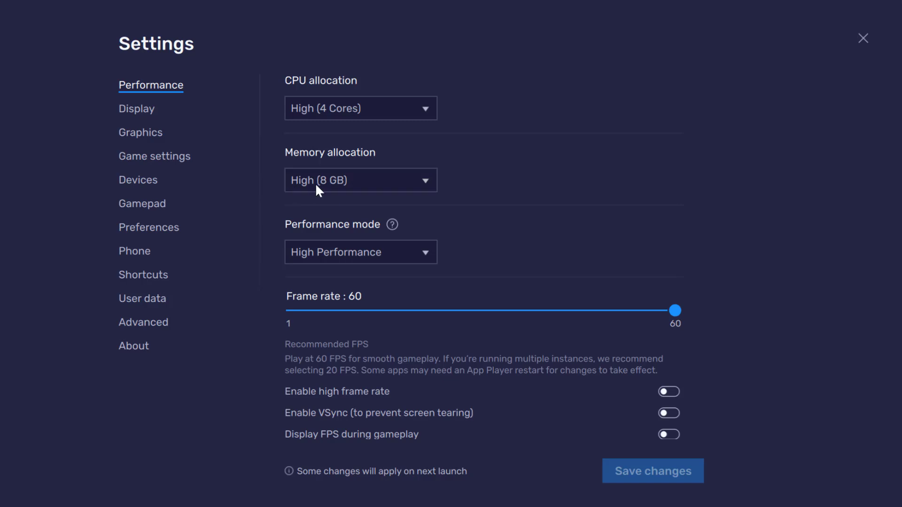
click(411, 254)
click(380, 303)
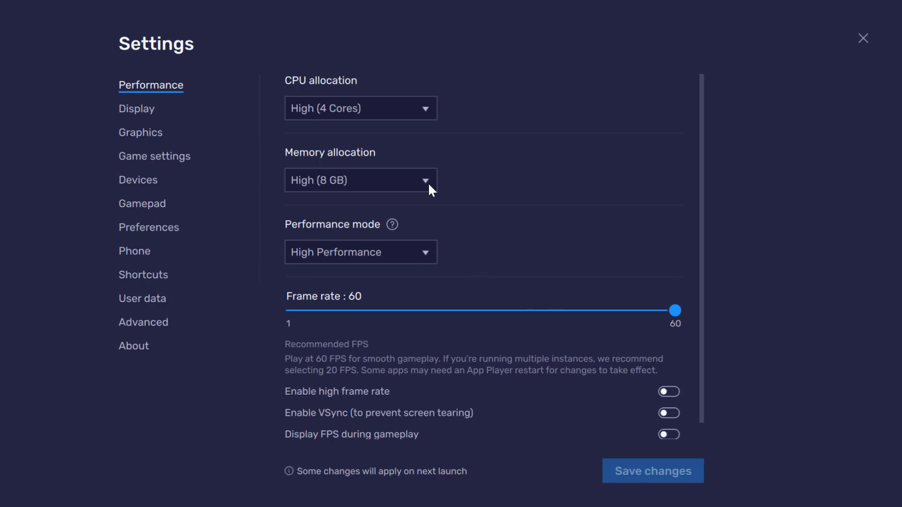
Close emulator Settings, launch Battlegrounds India and open the game's Settings from its side menu
click(864, 38)
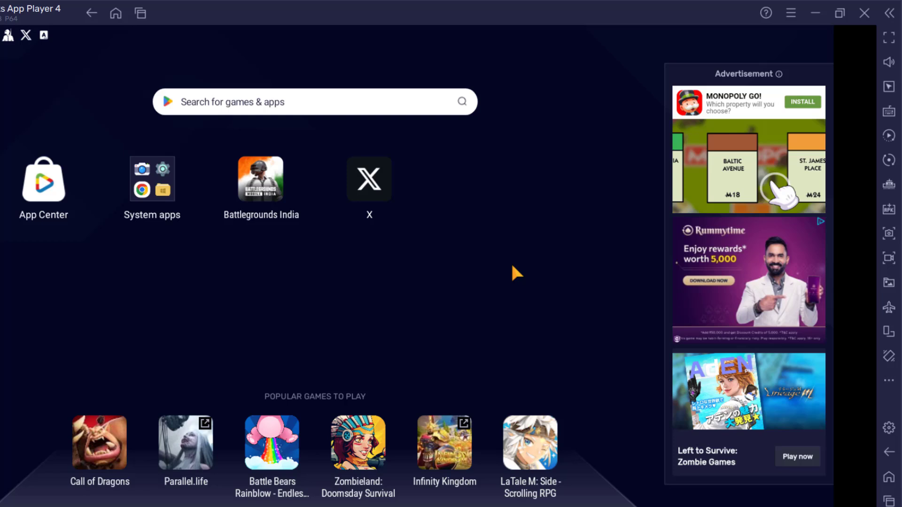
click(260, 180)
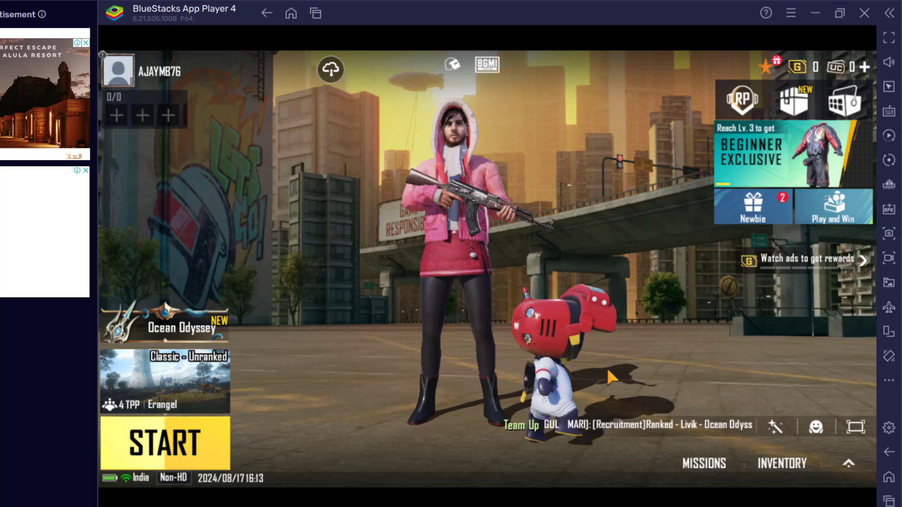
click(848, 463)
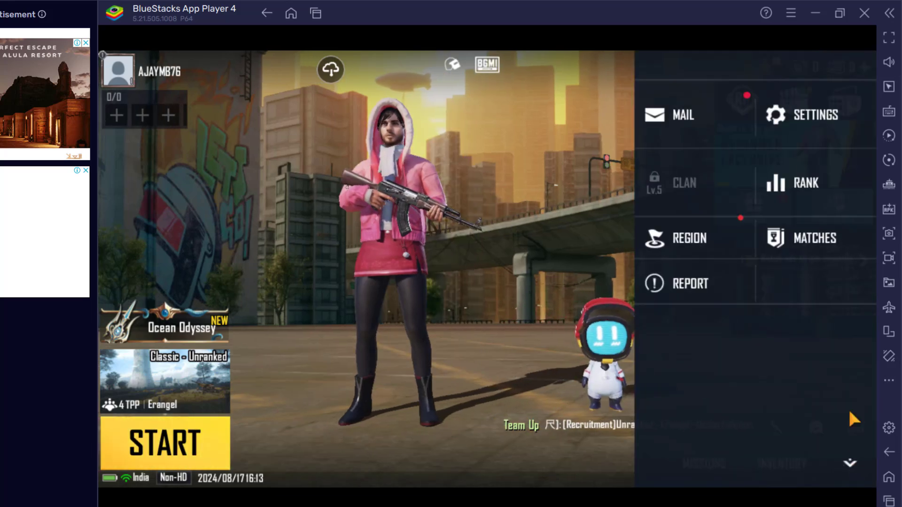
click(803, 117)
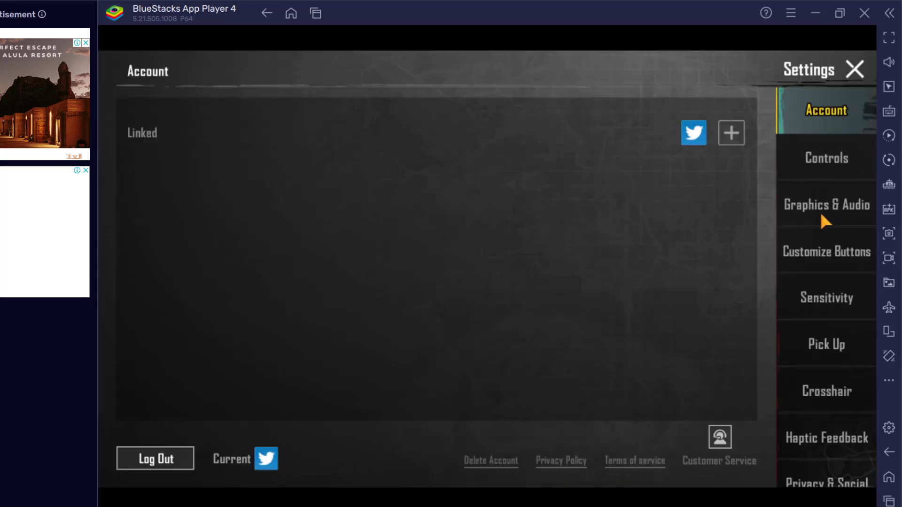
Under Graphics & Audio, give Combat Smooth graphics and Ultra frame rate, and apply
click(830, 204)
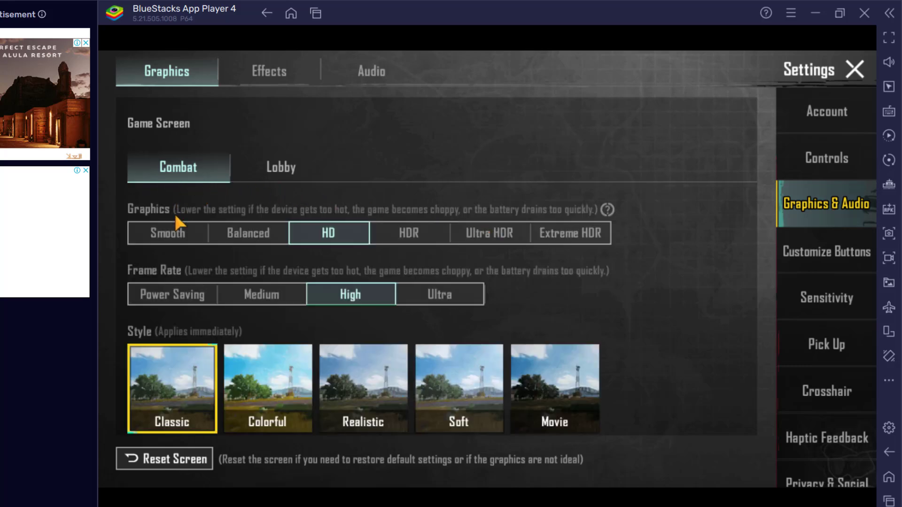
click(173, 243)
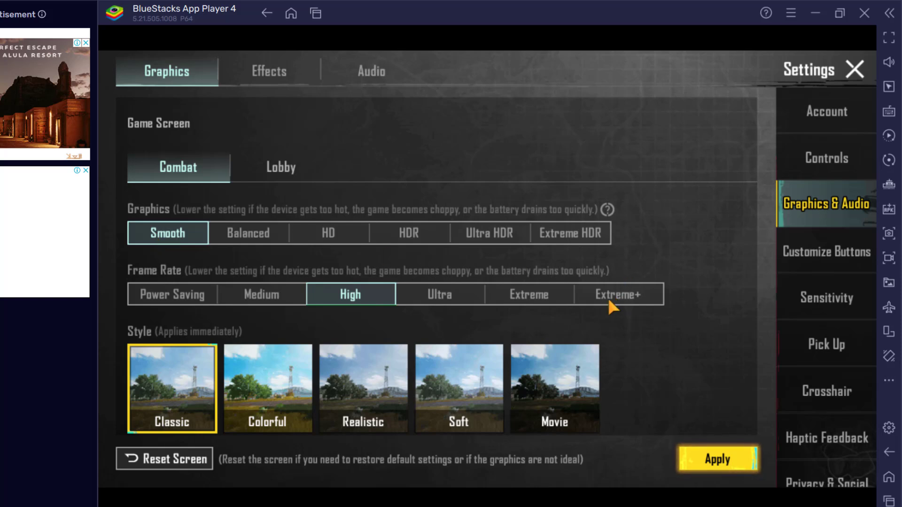
click(451, 294)
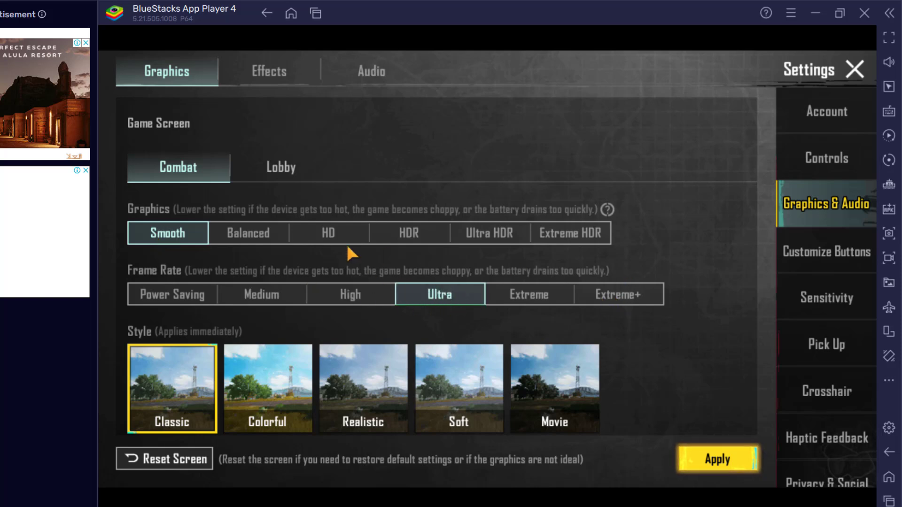
click(718, 459)
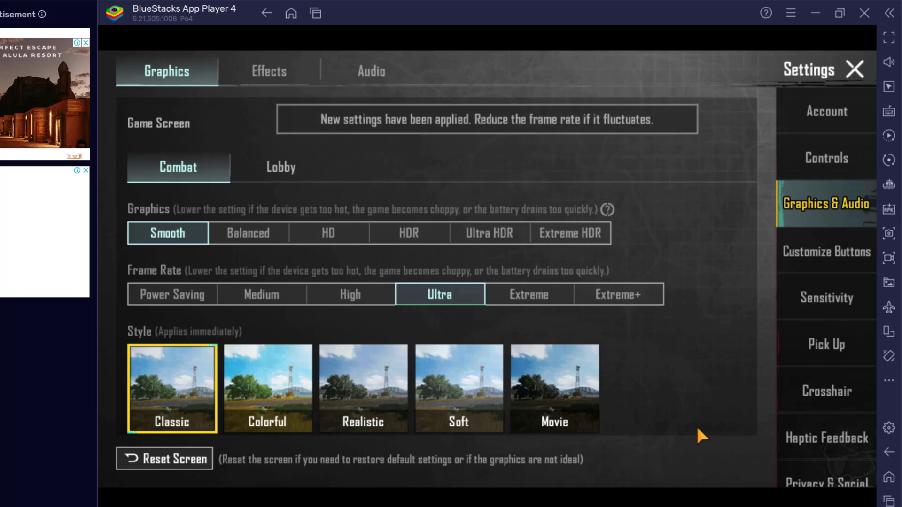
Give the Lobby Smooth graphics and Ultra frame rate, and apply
click(281, 168)
click(167, 233)
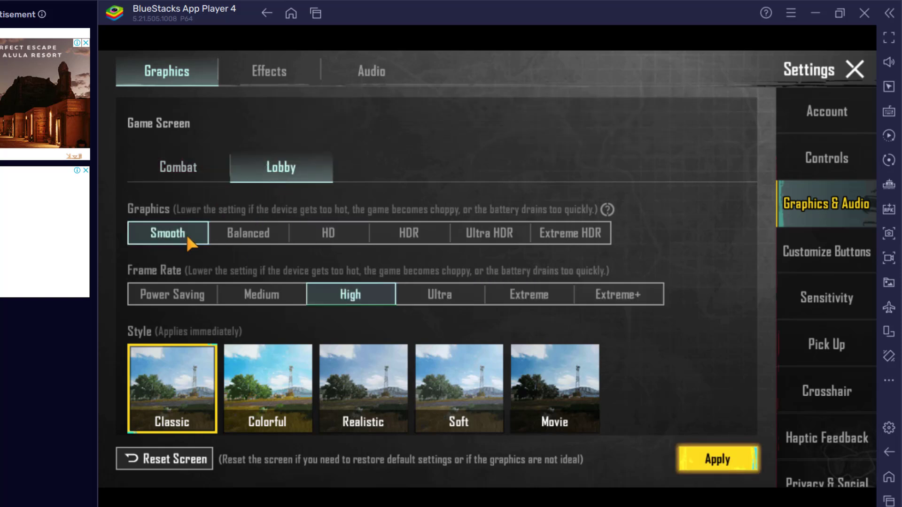
click(439, 294)
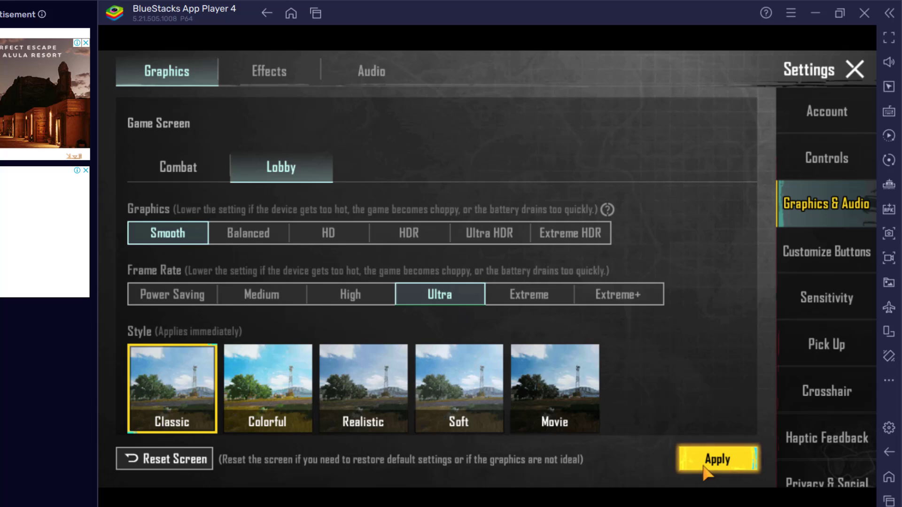
click(717, 459)
scroll(676, 367, down, 3)
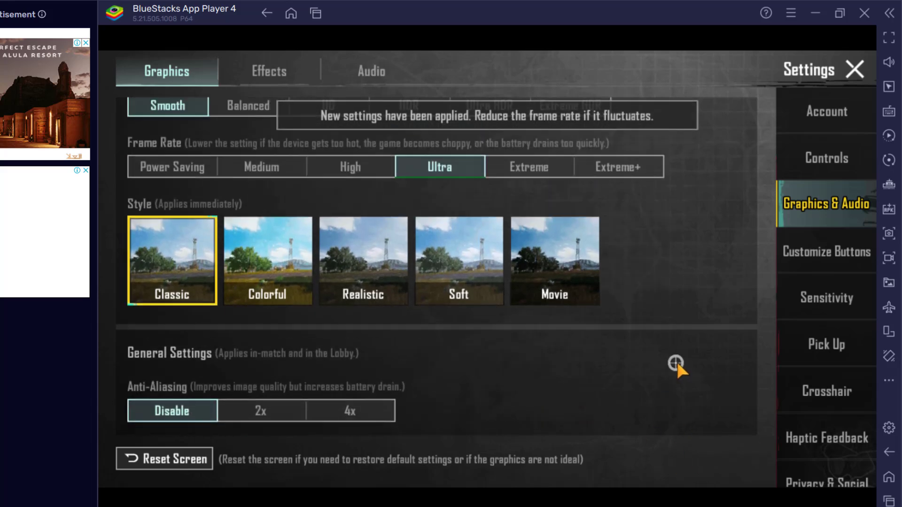
scroll(677, 365, up, 3)
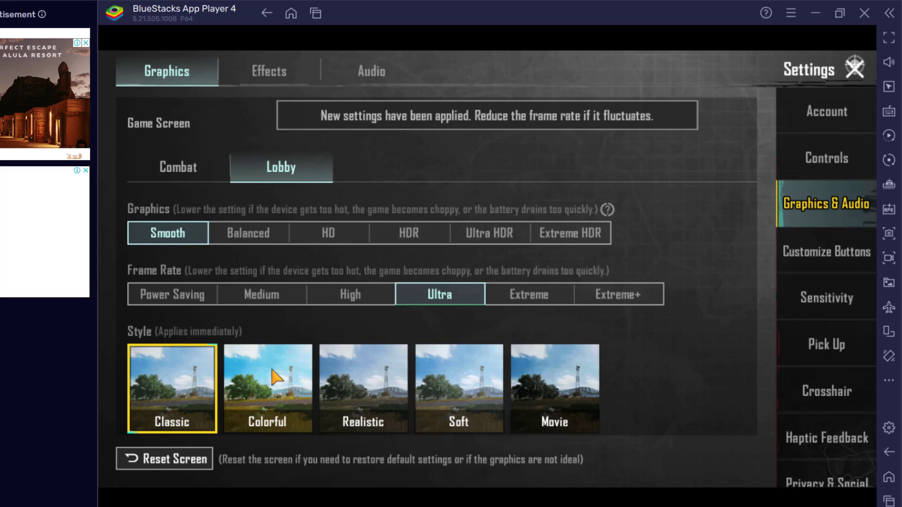
Close the game settings and side menu, then minimize BlueStacks to the desktop
key(Escape)
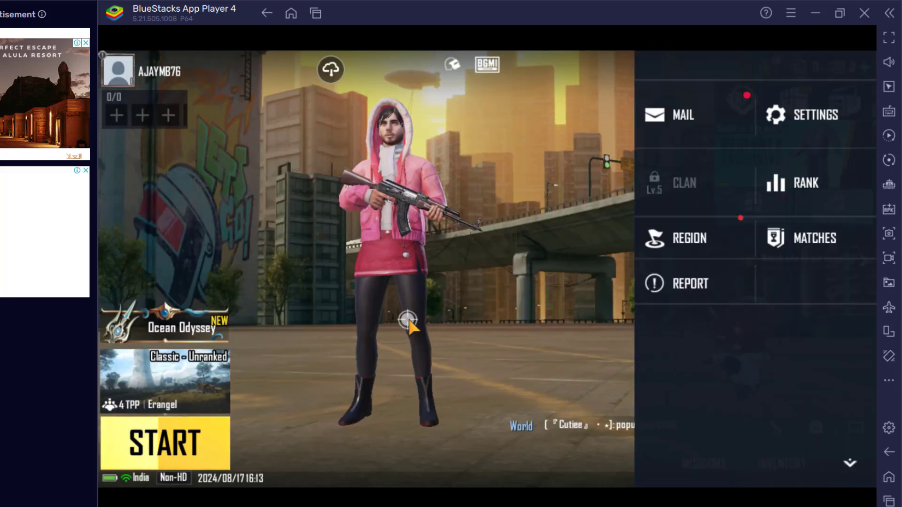
click(408, 321)
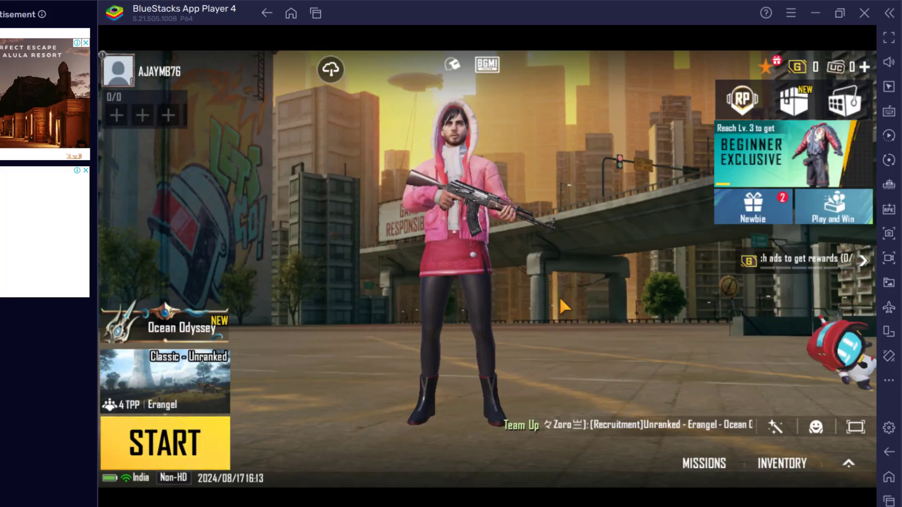
click(817, 12)
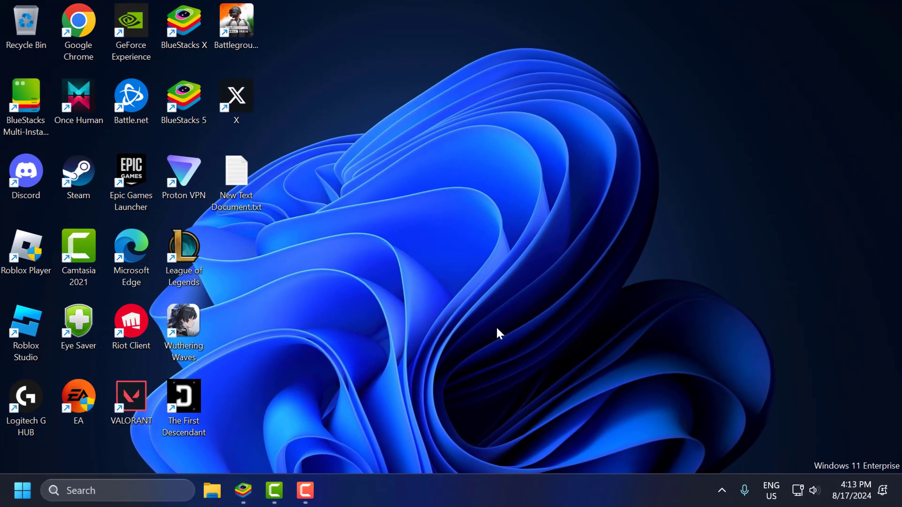